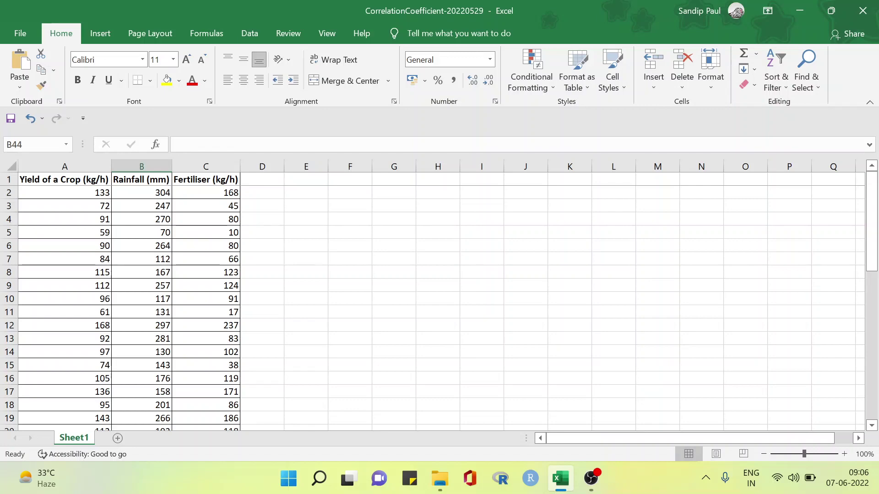
Review the simple and multiple correlation coefficients below the data table, along with the Rainfall and Fertiliser column headings
scroll(439, 302, "down", 10)
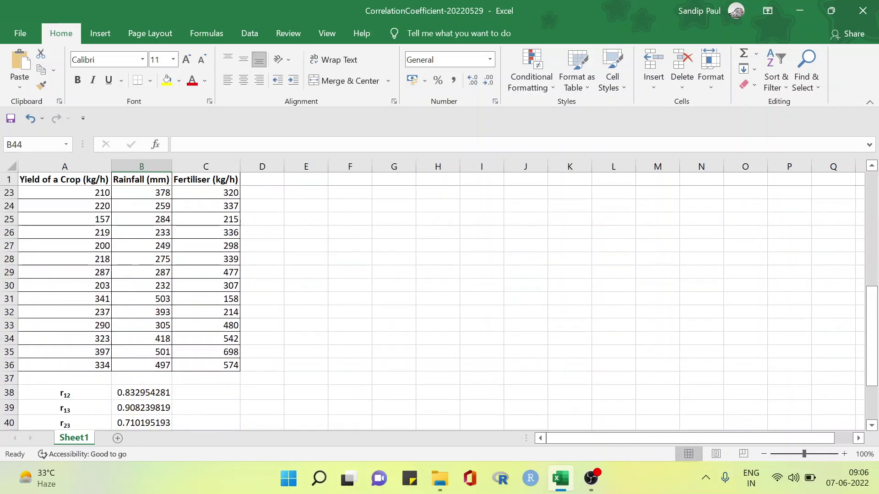
left_click_drag(65, 273, 141, 304)
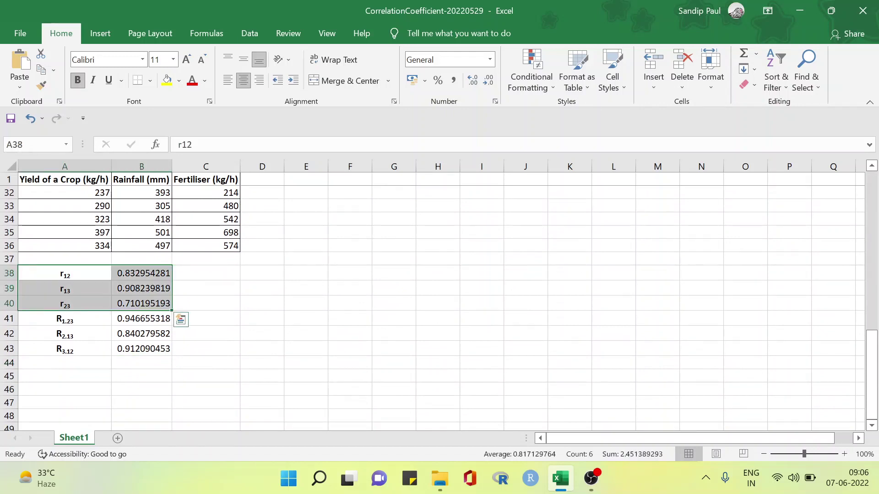
left_click_drag(64, 318, 142, 348)
left_click(64, 363)
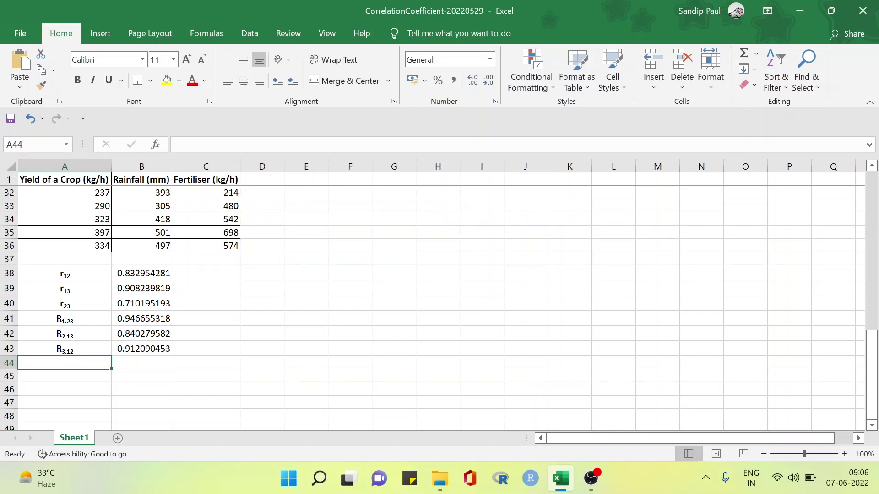
left_click(142, 179)
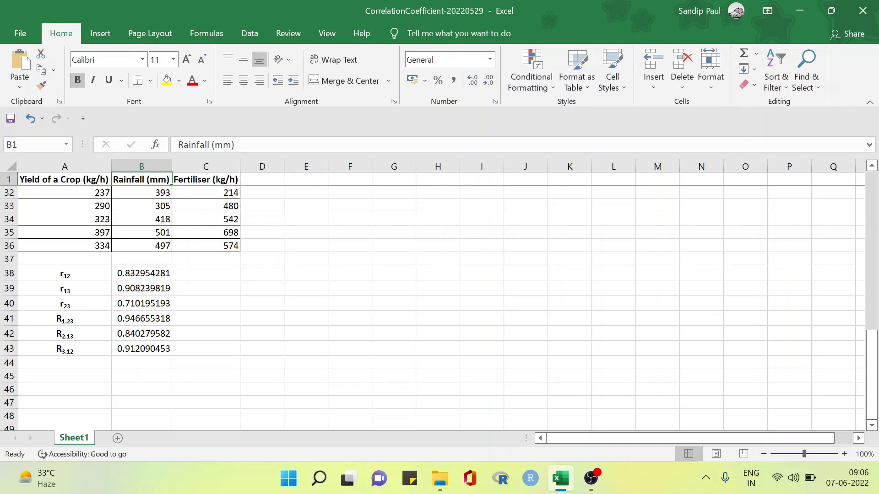
left_click(206, 179)
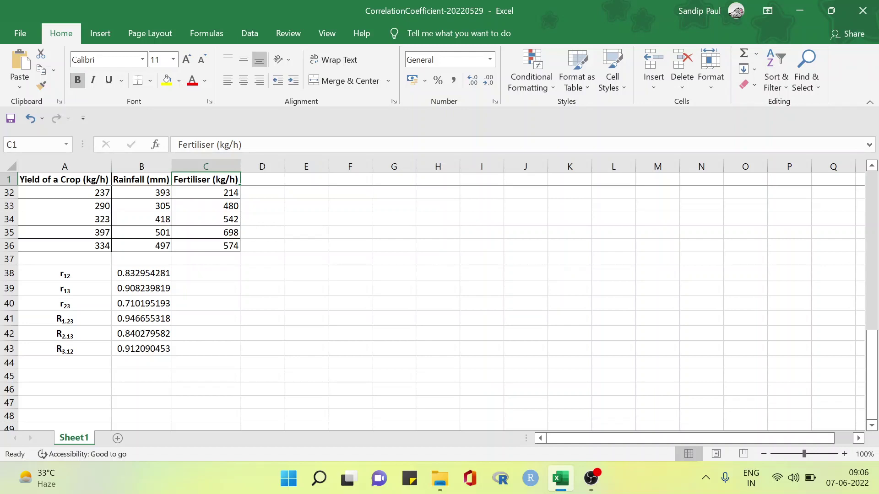
Enter the partial correlation label r12.3 in cell A44, below the R3.12 label
left_click(64, 363)
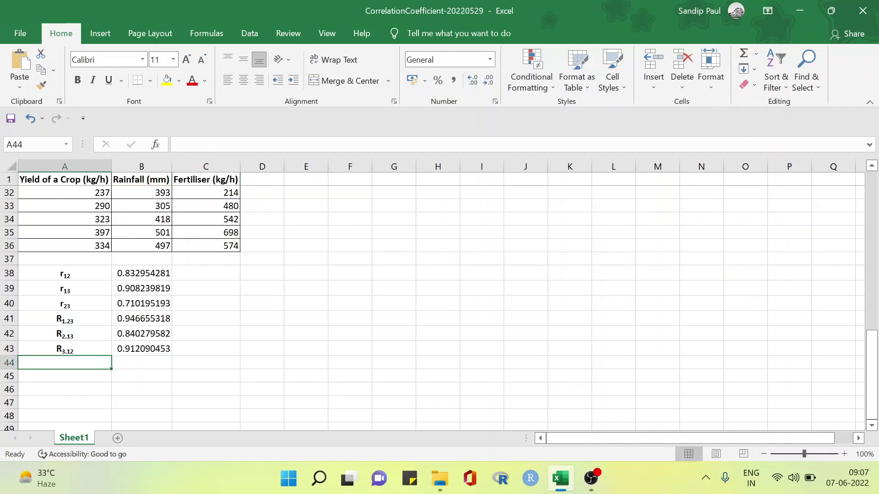
type("r")
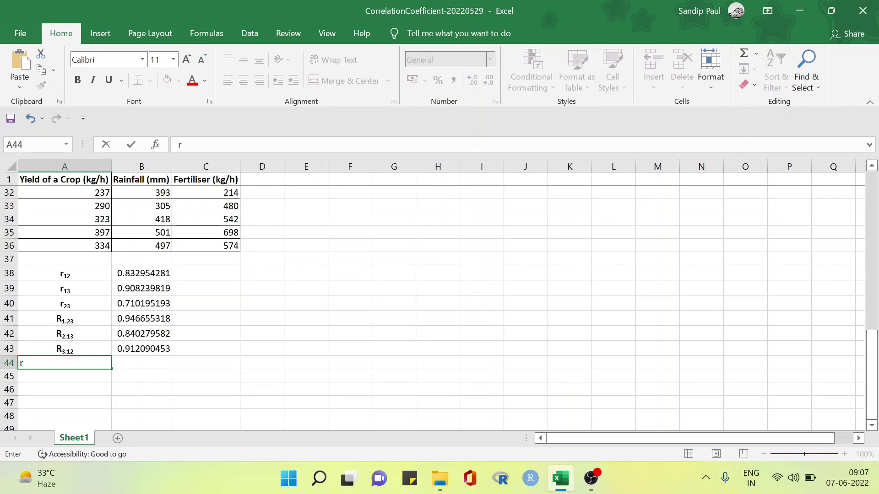
type("12.3")
key("ctrl+Return")
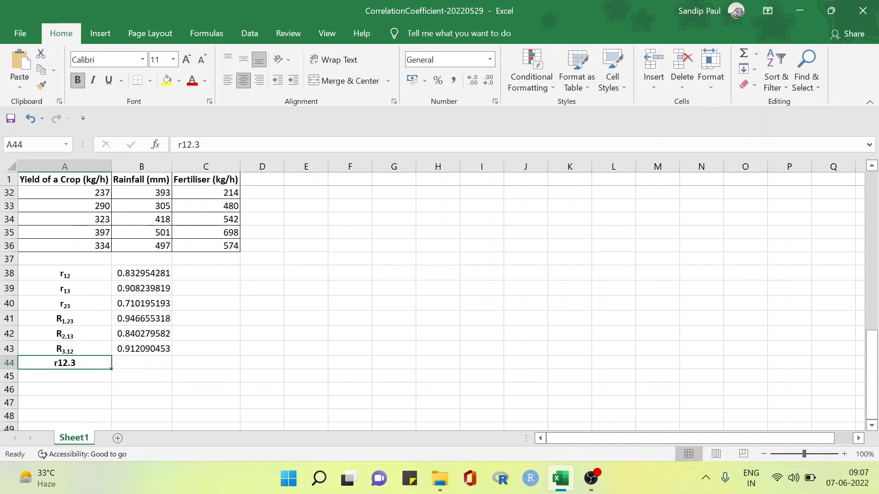
Format the 12.3 part of the label in A44 as subscript and commit the cell
key("F2")
key("shift+Left")
key("shift+Left")
key("shift+Left")
key("shift+Left")
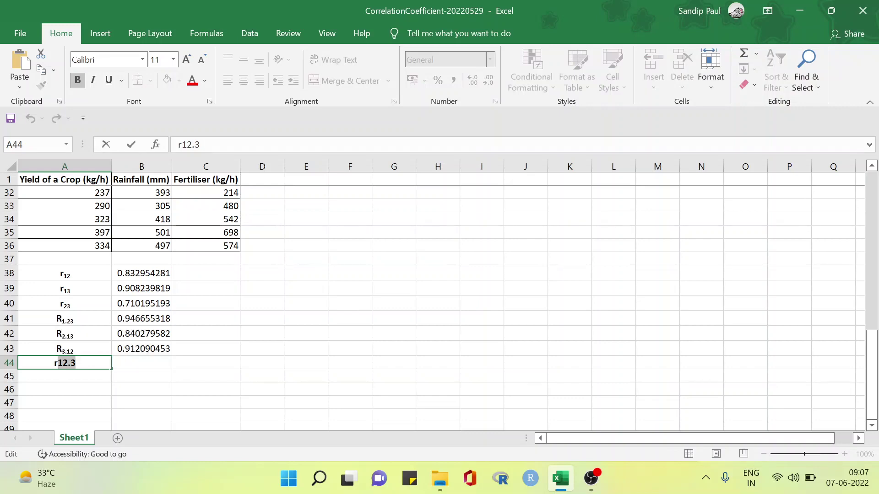
left_click(209, 101)
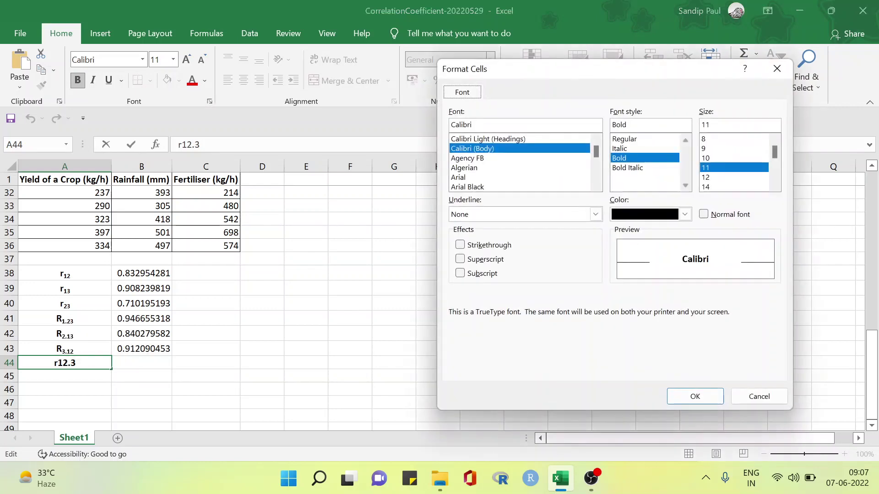
left_click(459, 274)
left_click(695, 396)
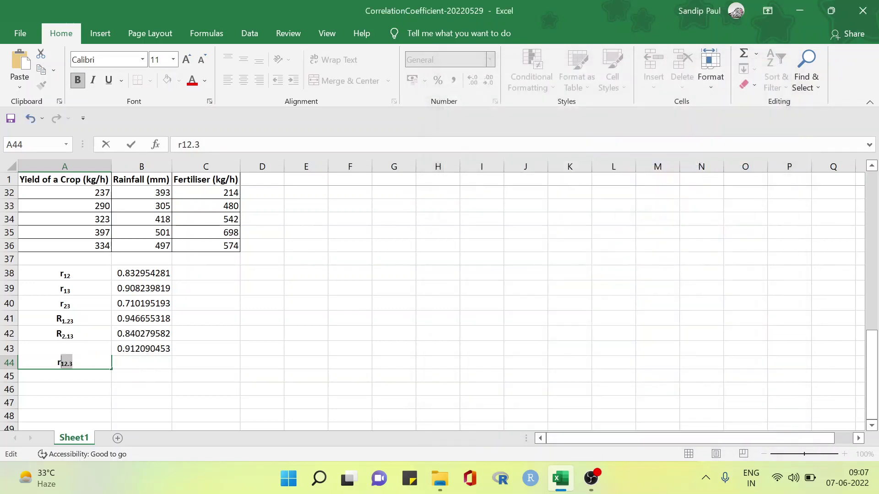
key("Tab")
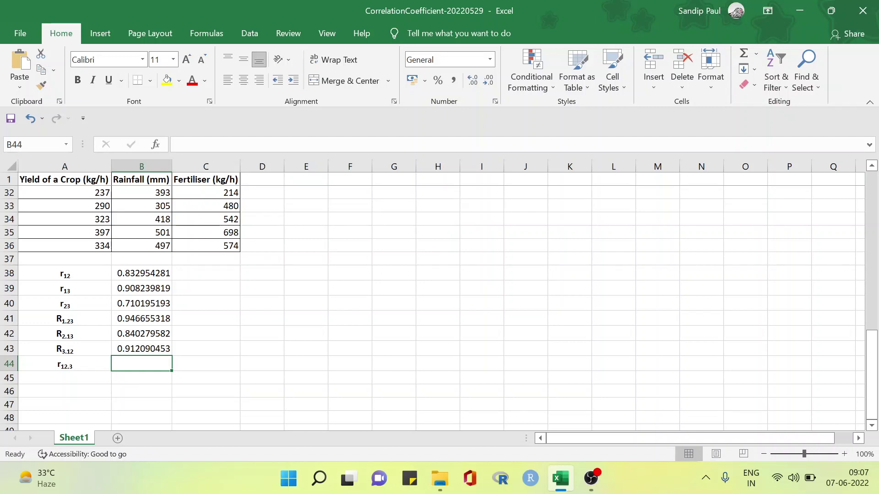
Begin the r12.3 formula in B44 with the numerator (B38-B39*B40) followed by a division operator
type("=")
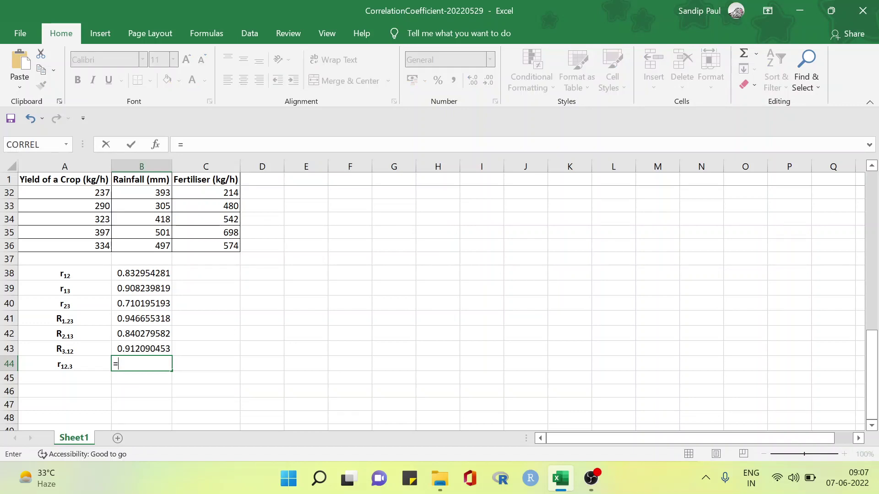
type("(")
left_click(142, 273)
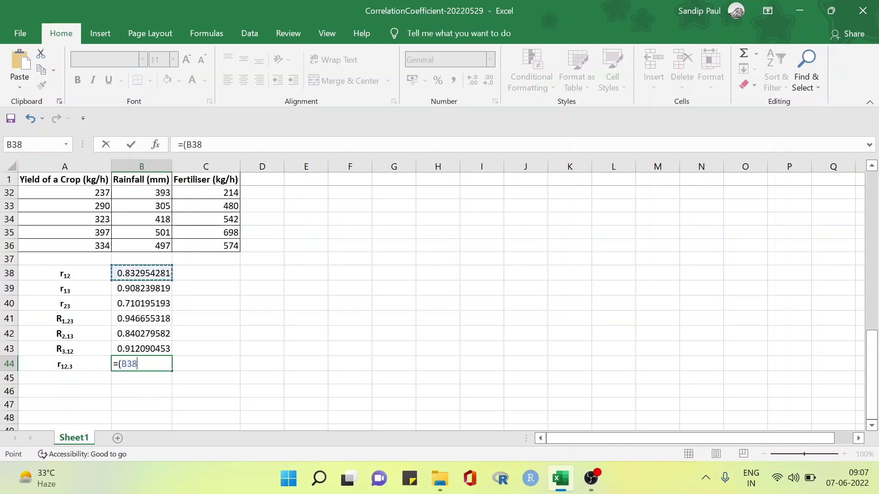
type("-")
left_click(141, 288)
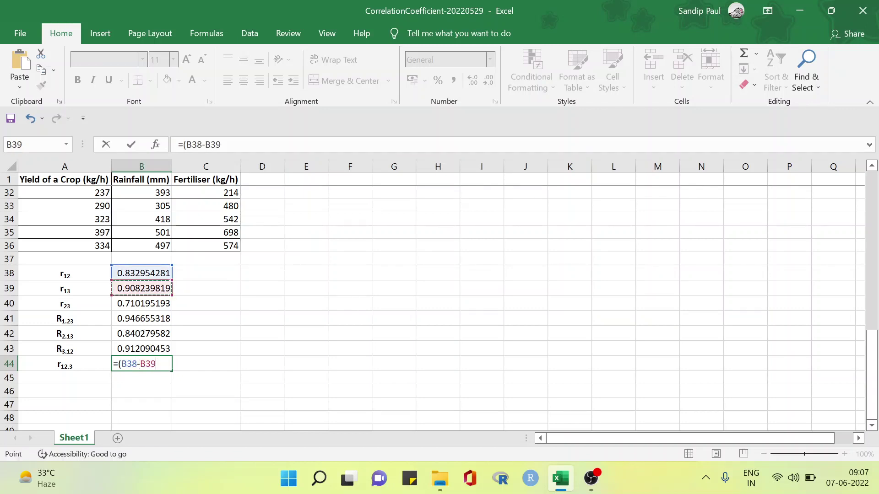
type("*")
left_click(141, 303)
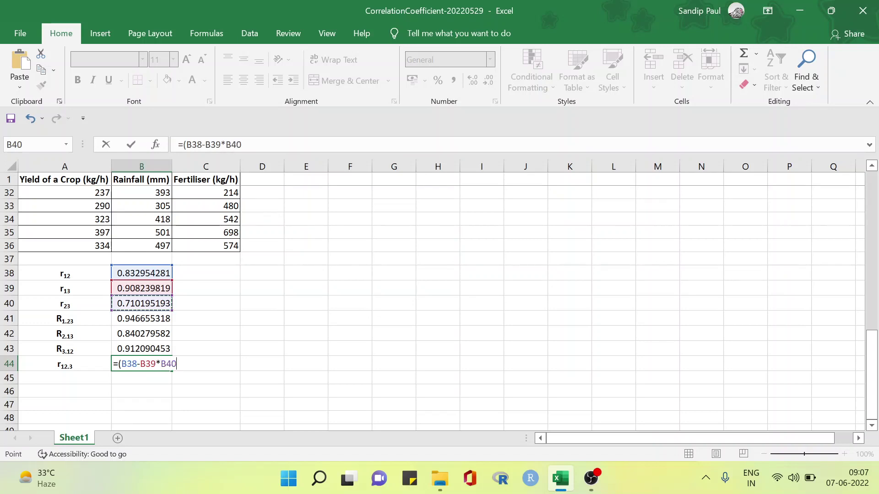
type(")/(S")
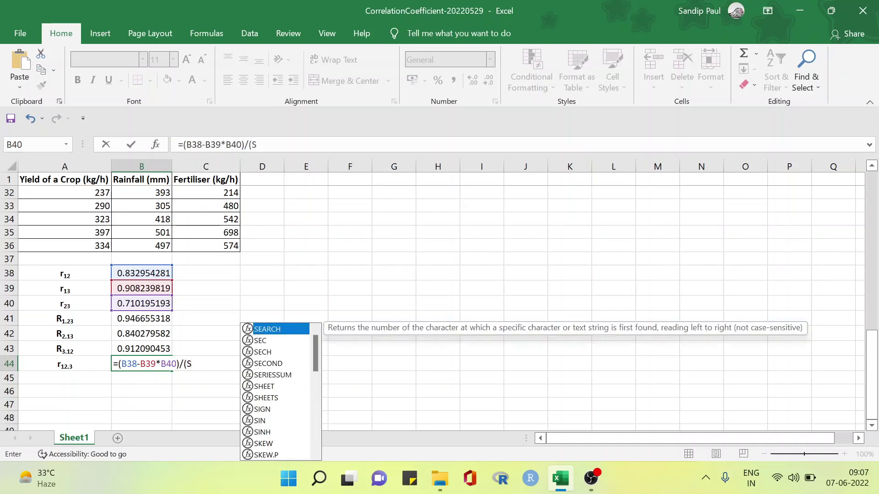
type("QRT")
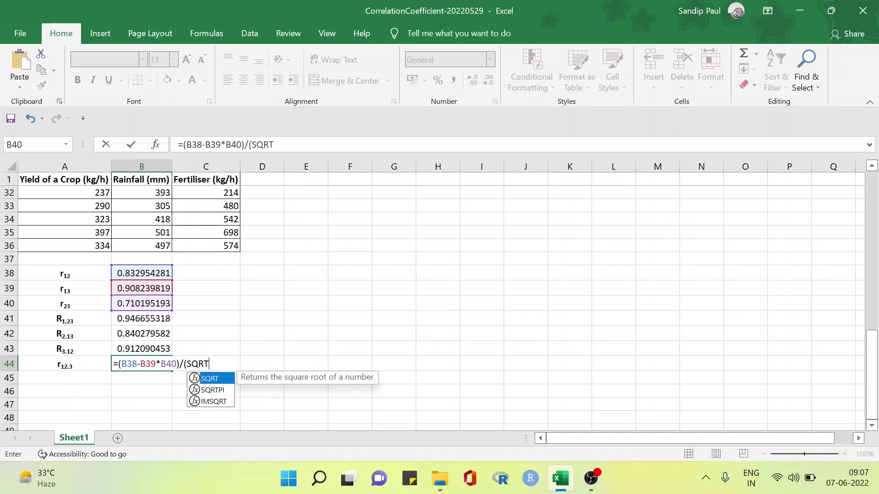
type("(")
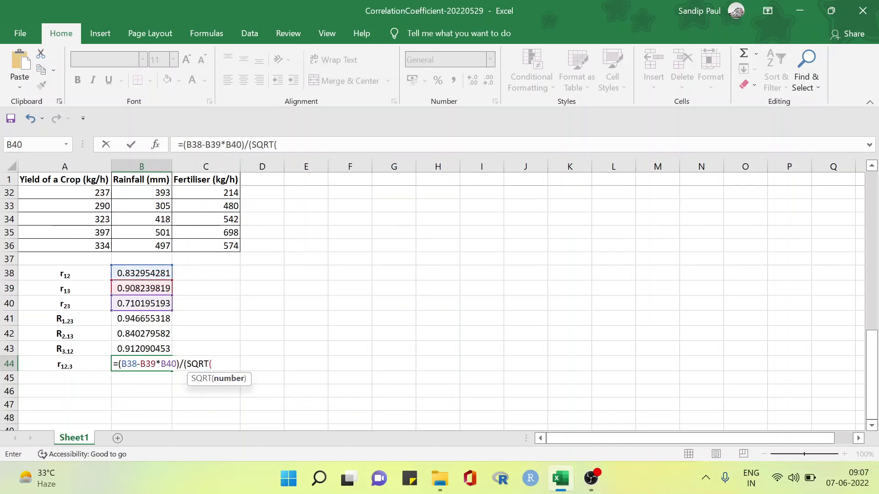
type("(1")
Add the denominator's square root to the B44 formula with its first factor, as (SQRT((1-B39*B39)
type("-")
left_click(141, 303)
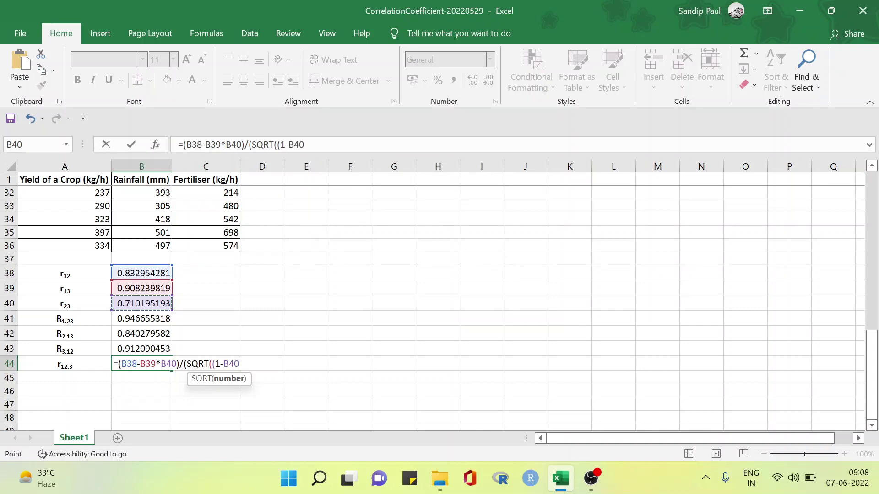
key("BackSpace")
key("BackSpace")
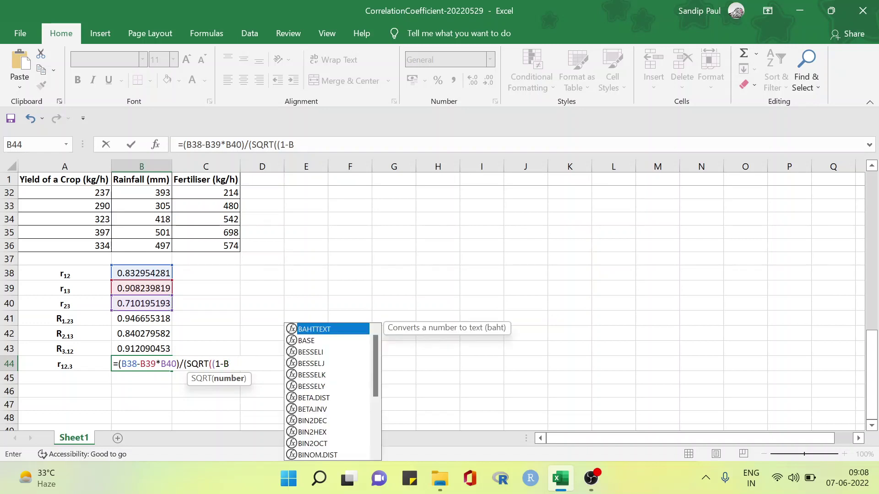
type("39")
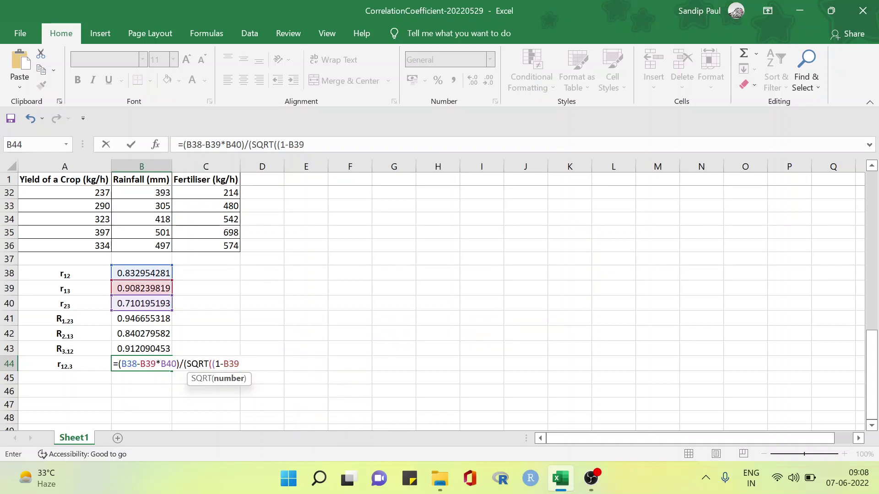
type("*")
left_click(142, 288)
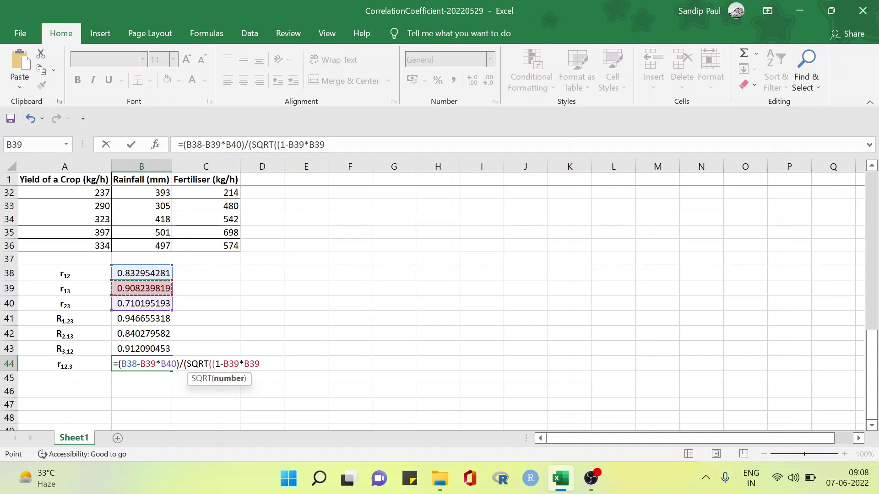
type(")*(1-")
Multiply by the second factor (1-B40*B40) inside the square root, close the parentheses and commit the B44 formula
left_click(141, 304)
type("*")
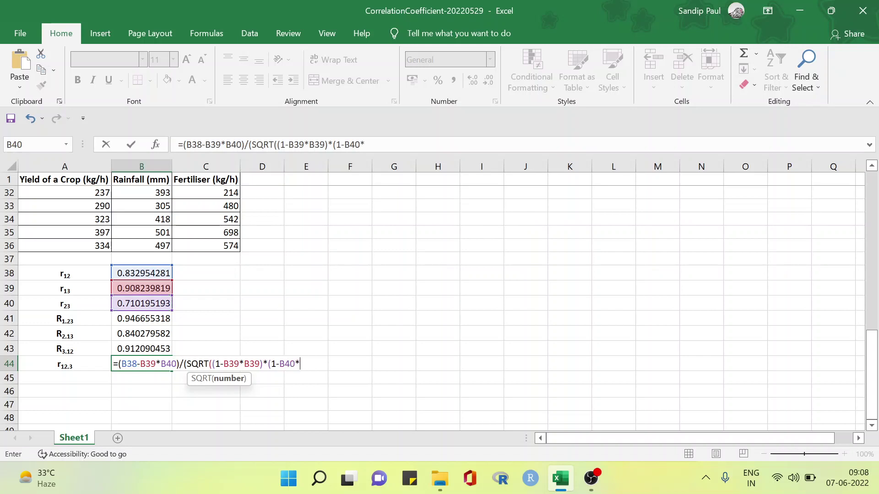
left_click(141, 303)
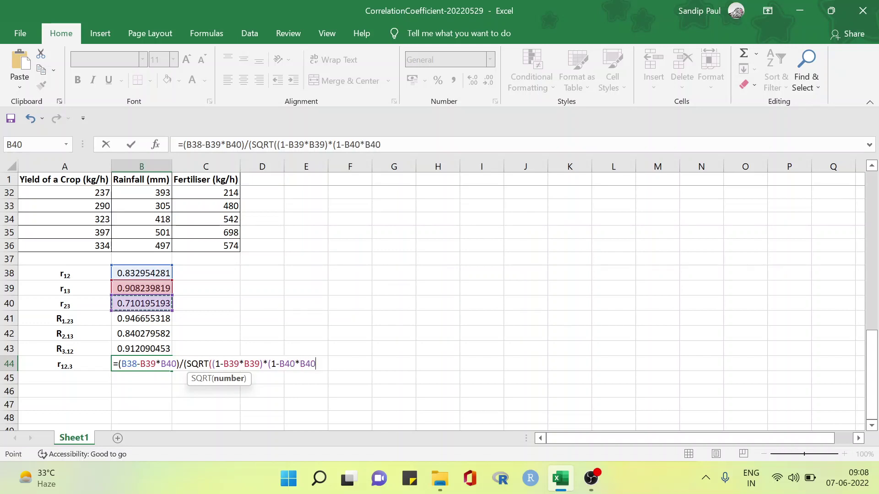
type(")")
type("))")
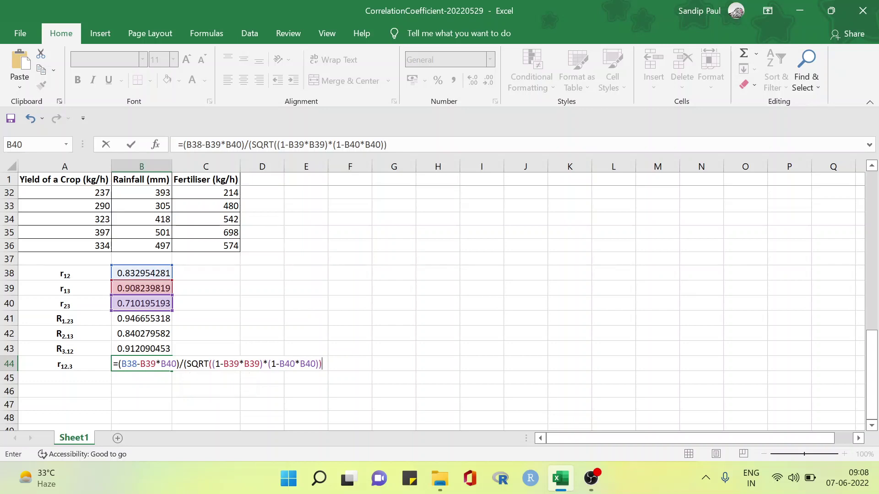
key("Return")
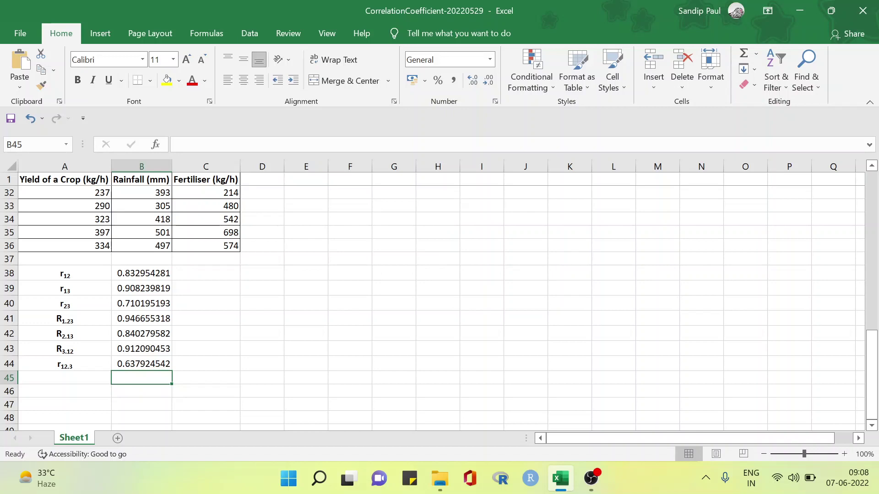
Copy the r12.3 label from A44 into A45
left_click_drag(65, 365, 142, 365)
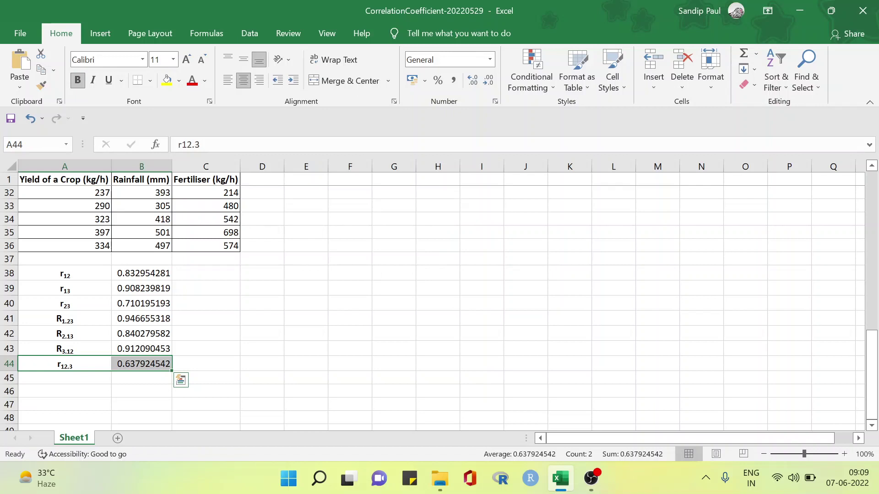
left_click(65, 378)
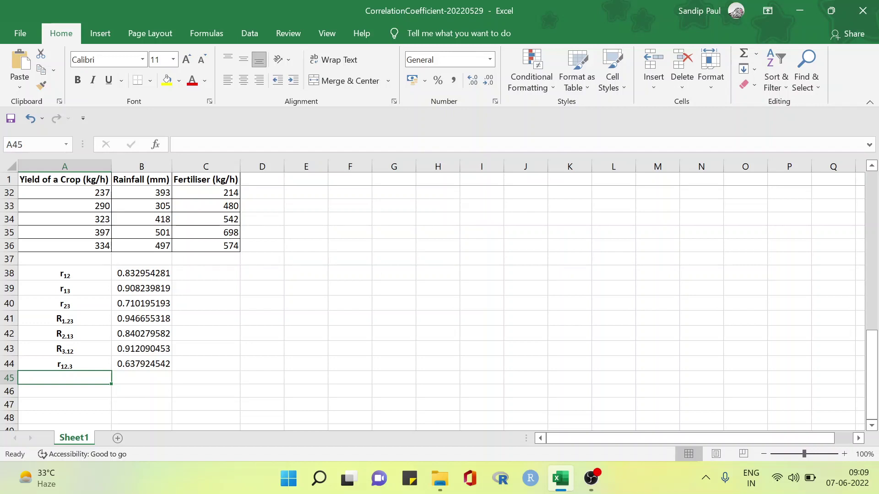
left_click(65, 364)
key("ctrl+c")
left_click(64, 379)
key("ctrl+v")
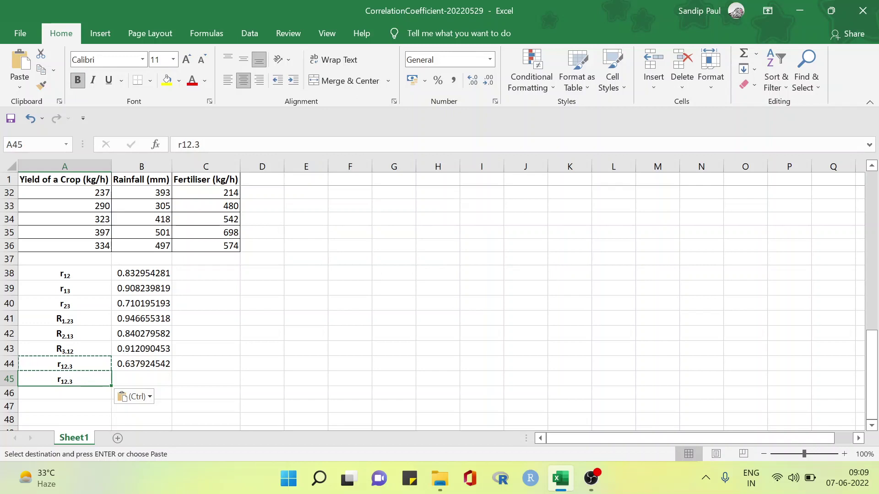
Change the copied label in A45 to r13.2, keeping its subscript formatting, and commit the cell
key("Escape")
key("F2")
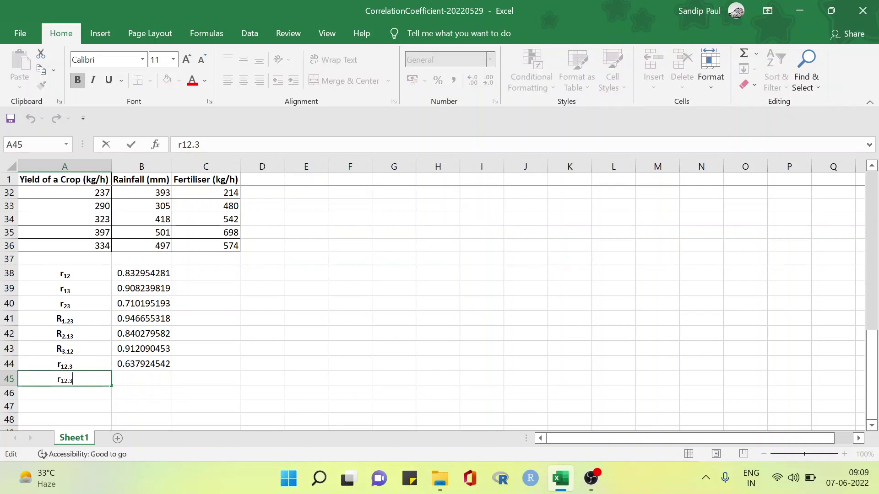
key("Left")
key("BackSpace")
type("3")
left_click(69, 381)
key("Delete")
type("2")
key("Tab")
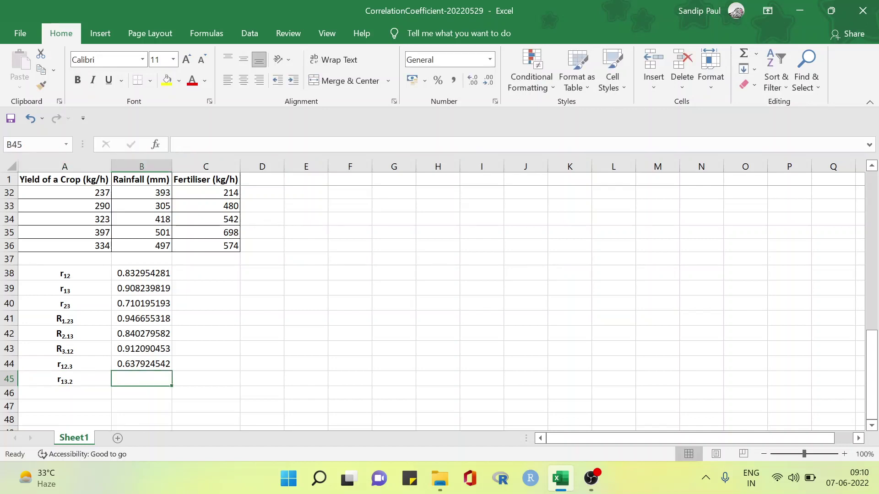
Copy the partial correlation formula from B44 into B45
key("Left")
key("Right")
key("Up")
key("ctrl+c")
key("Down")
key("ctrl+v")
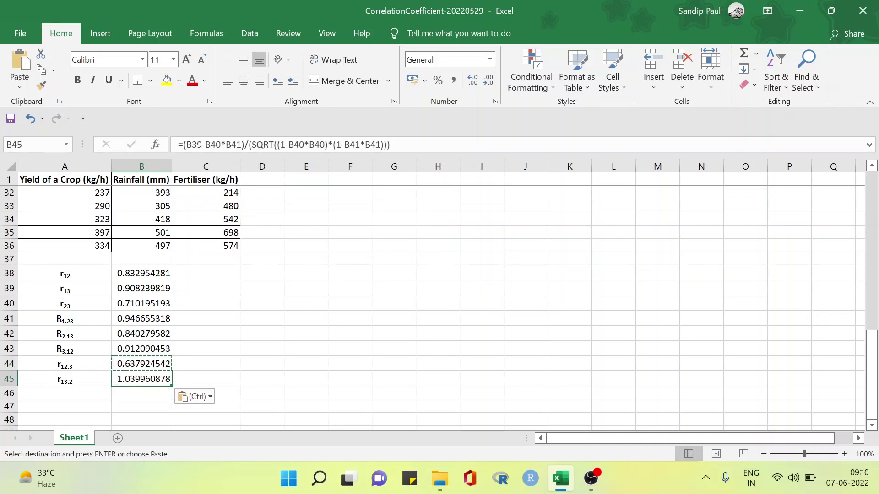
Edit the numerator of the B45 formula to (B39-B38*B40)
double_click(140, 379)
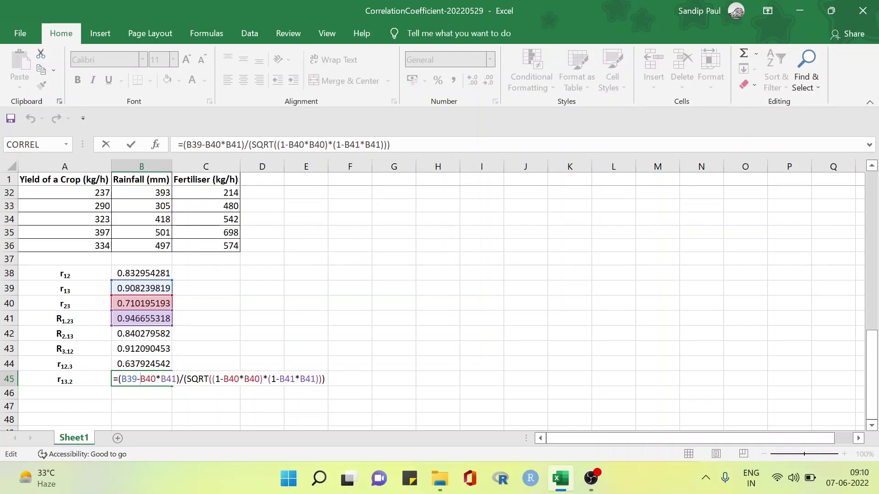
left_click(156, 379)
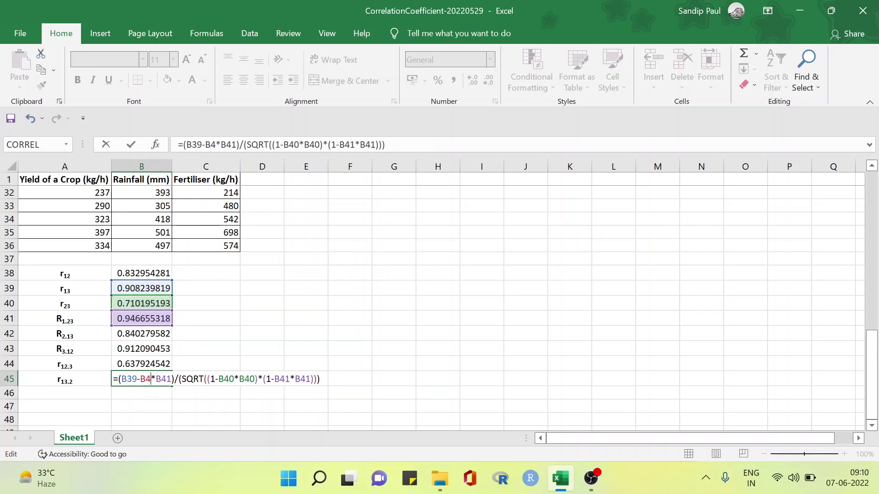
key("BackSpace")
key("Delete")
type("38")
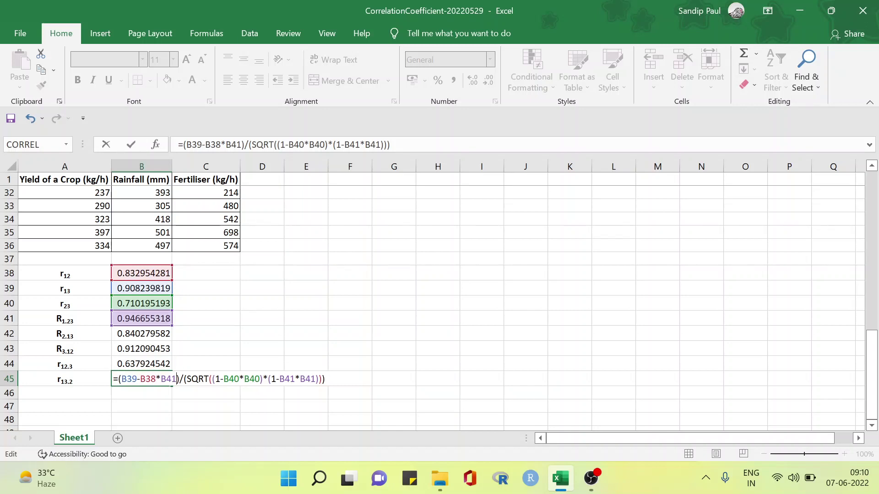
key("BackSpace")
type("0")
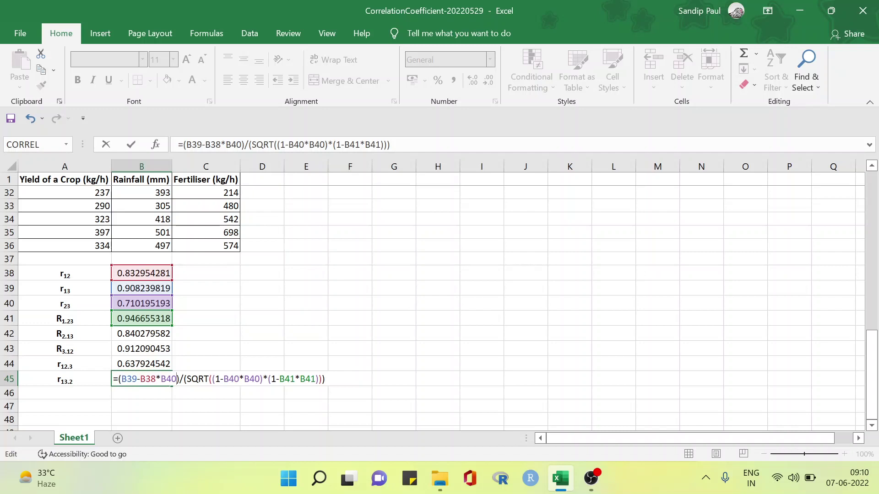
Change the first factor inside the square root of the B45 formula to (1-B38*B39)
left_click(239, 379)
key("BackSpace")
key("BackSpace")
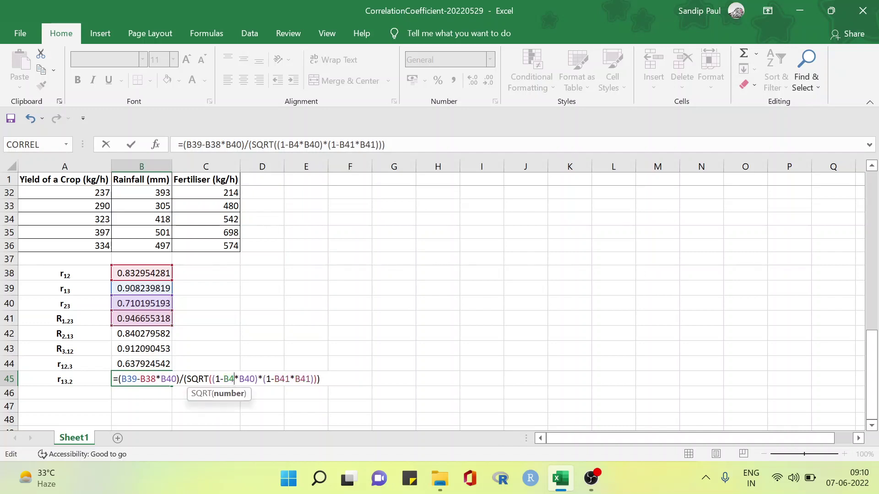
type("38")
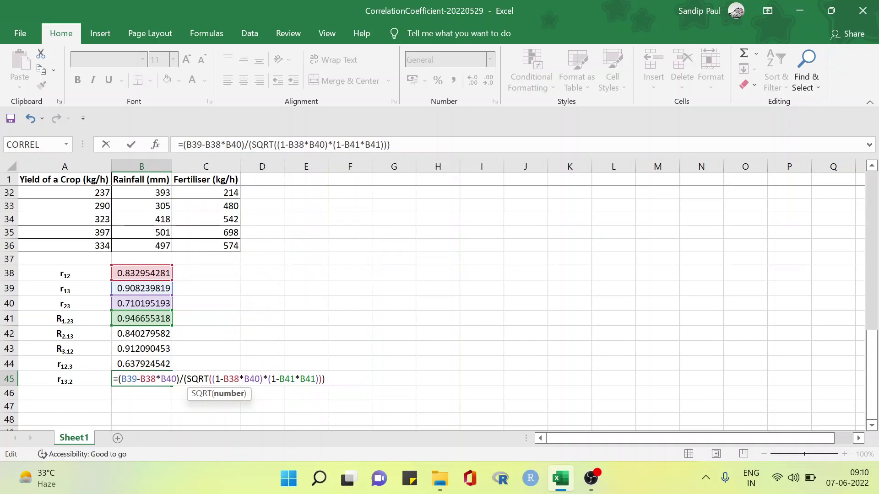
key("Right")
key("Right")
key("Right")
key("Right")
key("BackSpace")
key("BackSpace")
type("39")
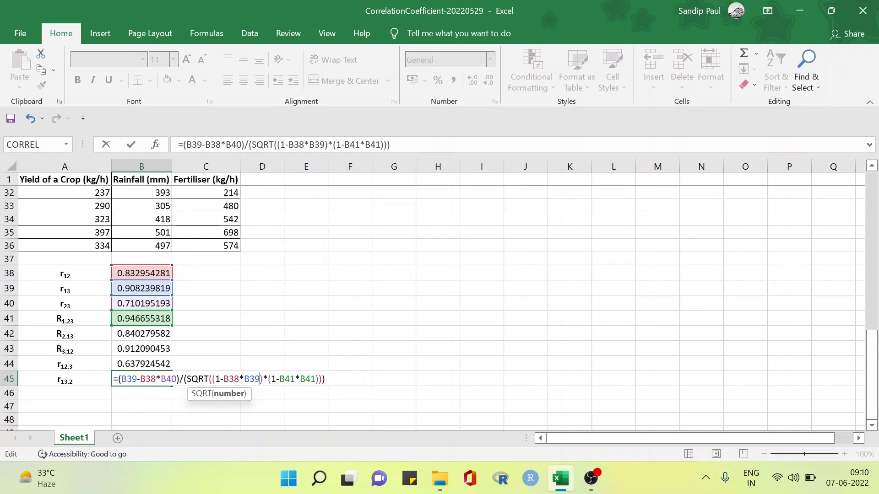
Change the second square-root factor of the B45 formula to (1-B40*B40) and commit the formula
key("BackSpace")
type("0")
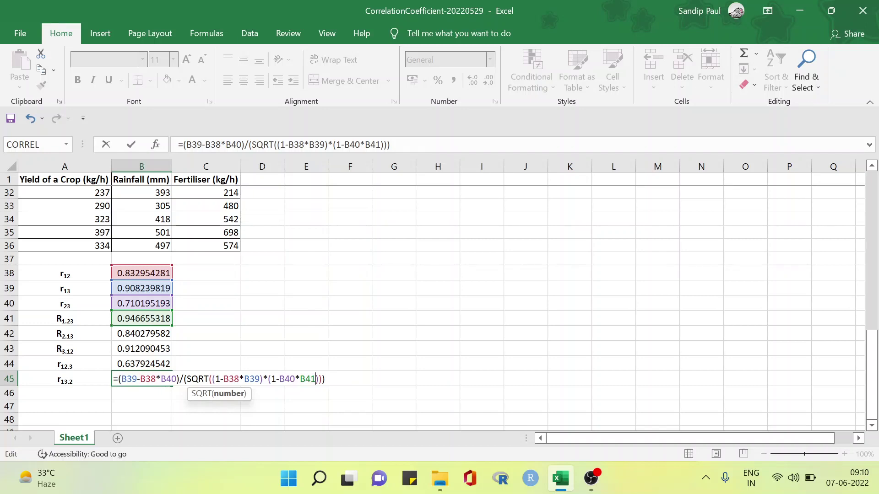
key("BackSpace")
type("0")
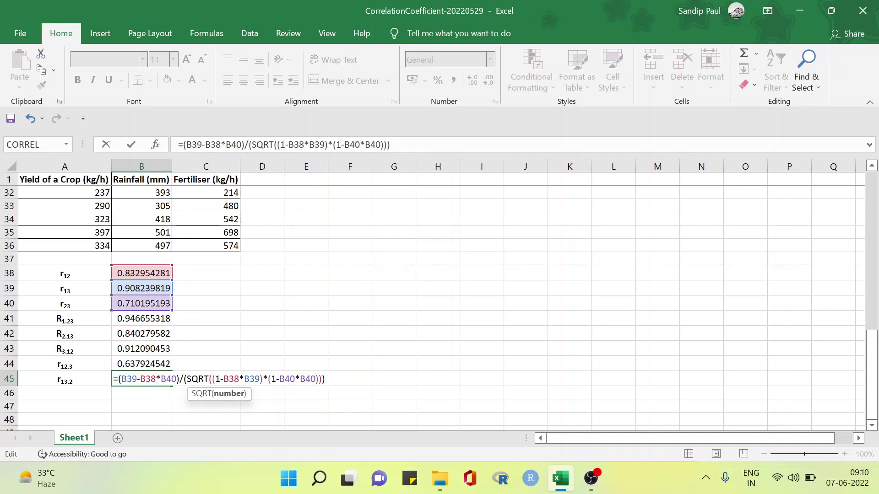
key("Return")
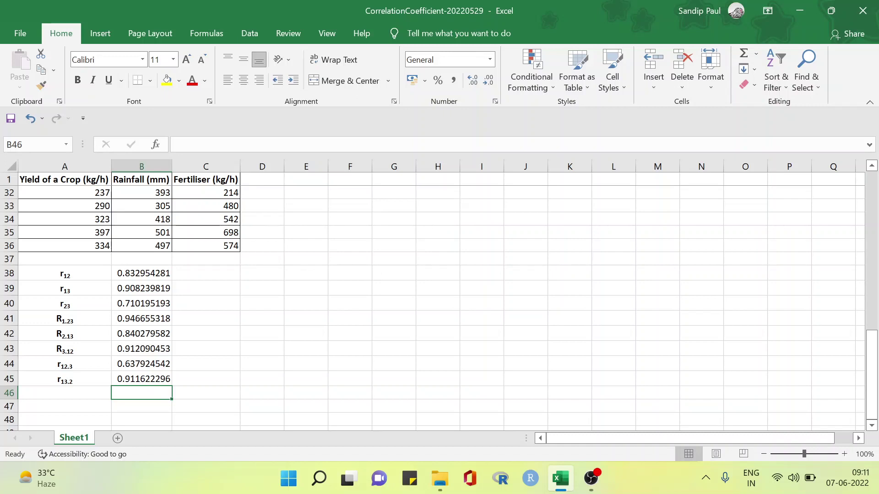
Copy the r13.2 label from A45 into A46
left_click_drag(65, 379, 142, 379)
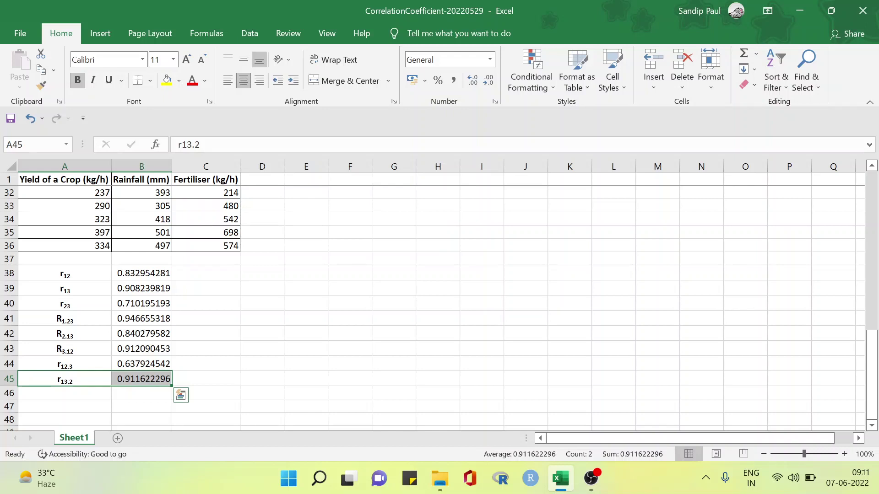
left_click(142, 393)
scroll(435, 298, "down", 1)
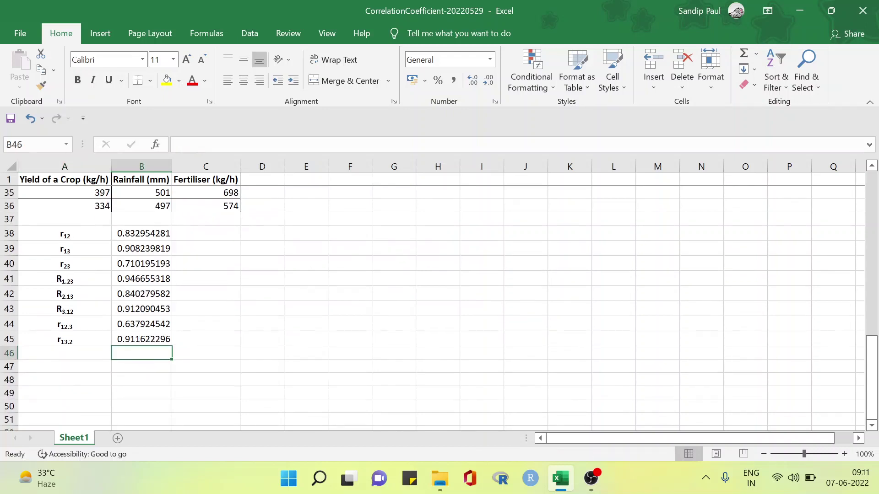
key("Left")
key("Up")
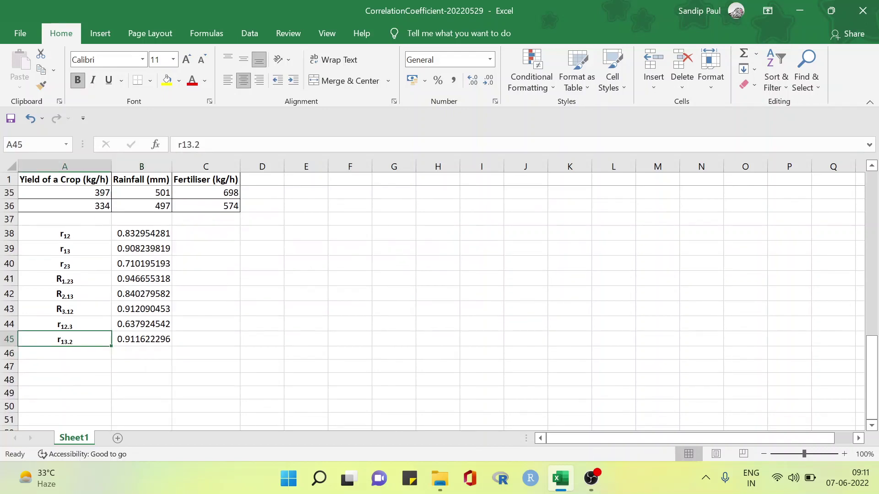
key("ctrl+c")
key("Down")
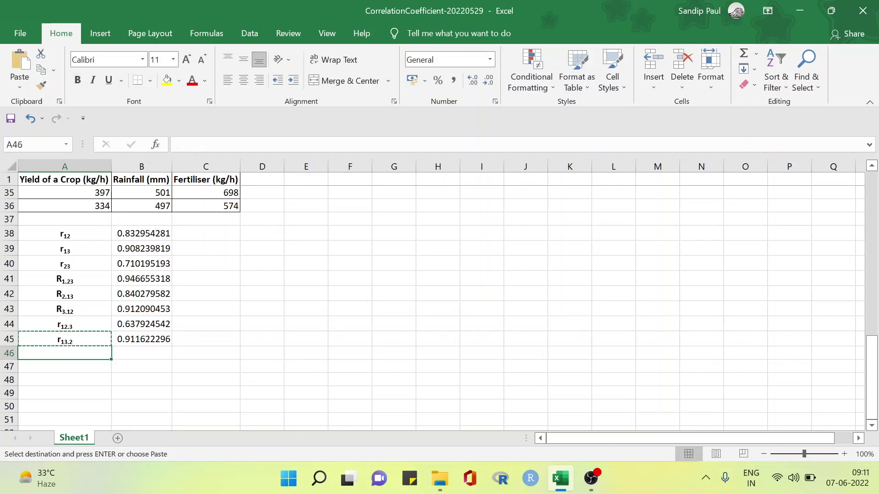
key("ctrl+v")
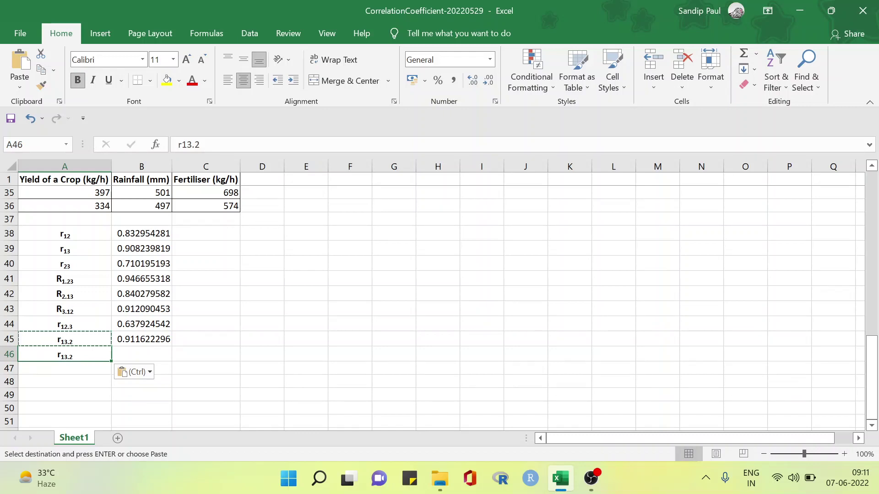
Change the copied label in A46 to r23.1, keeping its subscript formatting, and commit the cell
key("Escape")
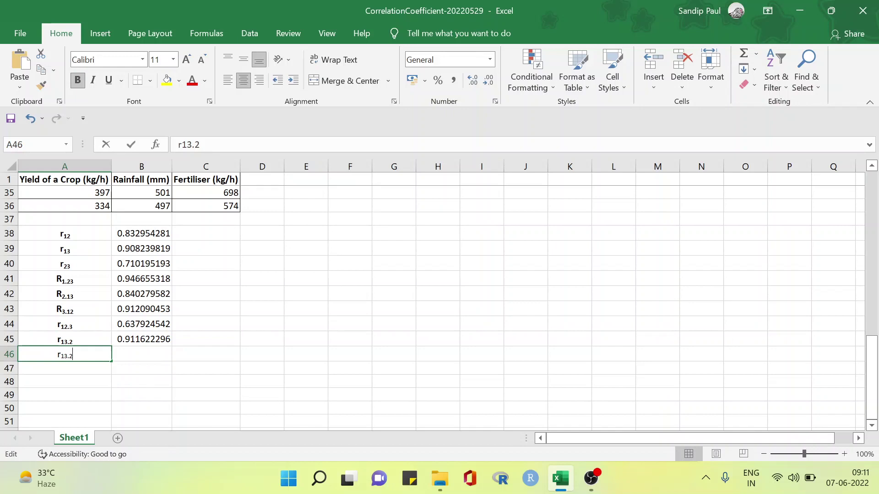
key("F2")
type("2")
key("Left")
key("BackSpace")
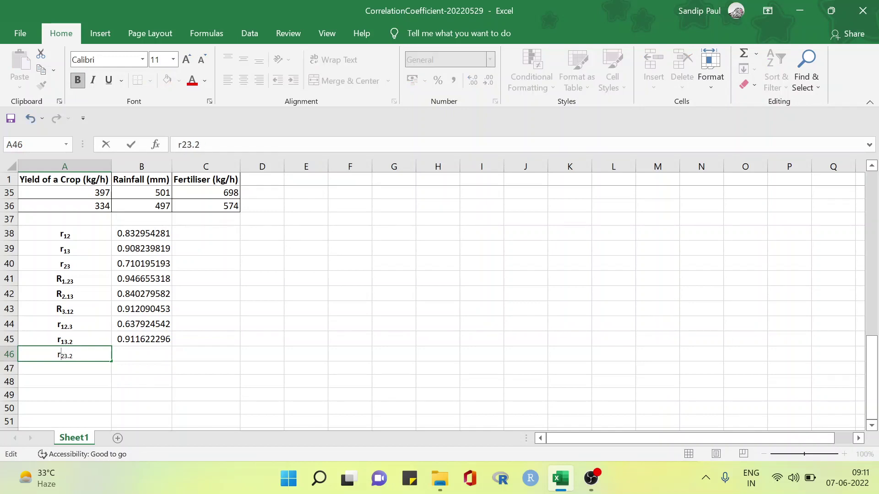
key("Right")
key("Delete")
type("1")
key("Tab")
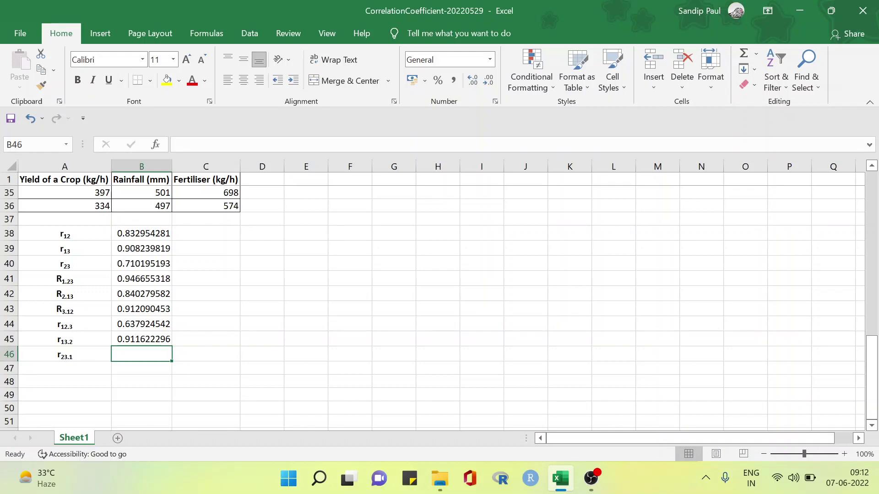
Copy the r13.2 formula from B45 into B46
key("Up")
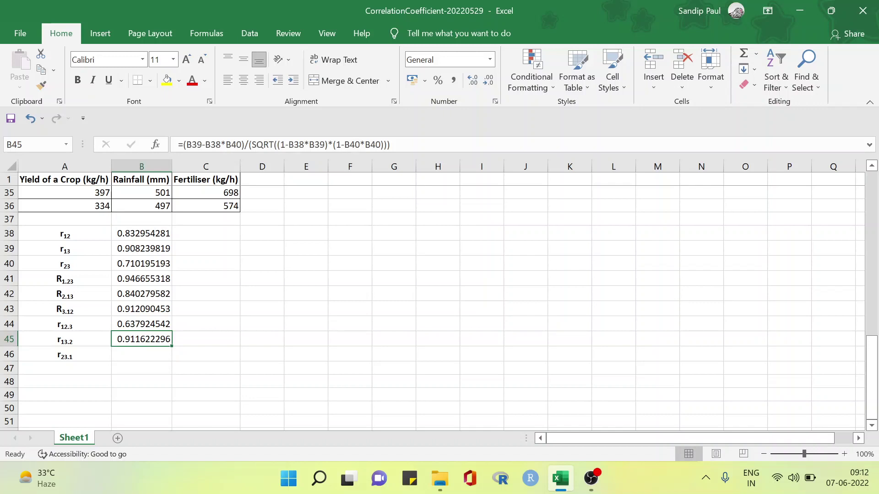
key("ctrl+c")
key("Down")
key("ctrl+v")
Edit the numerator of the B46 formula to (B40-B38*B39)
double_click(137, 354)
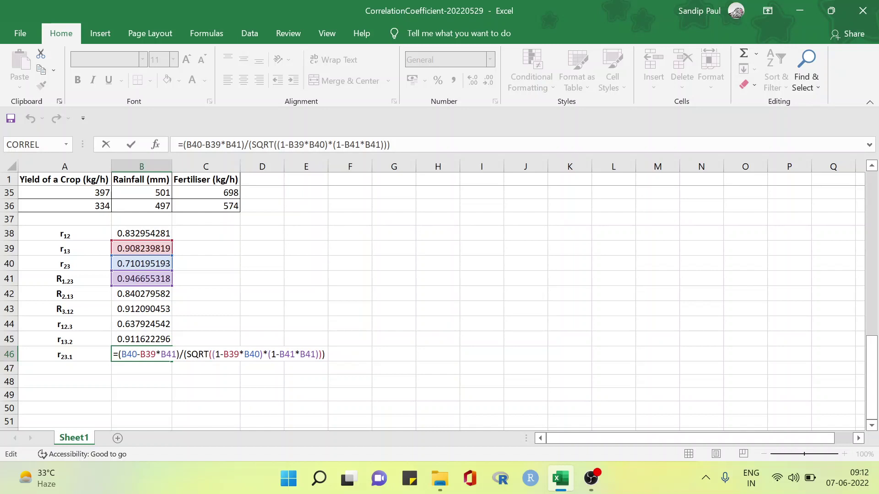
key("Delete")
type("8")
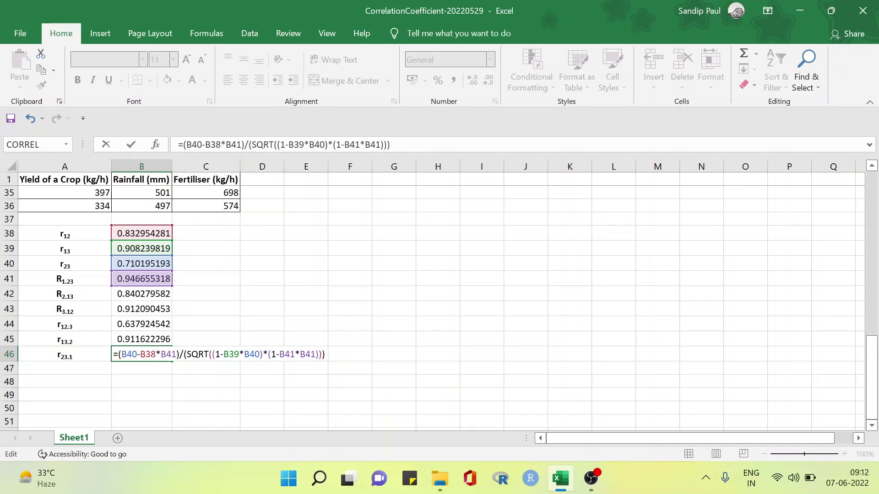
key("BackSpace")
key("BackSpace")
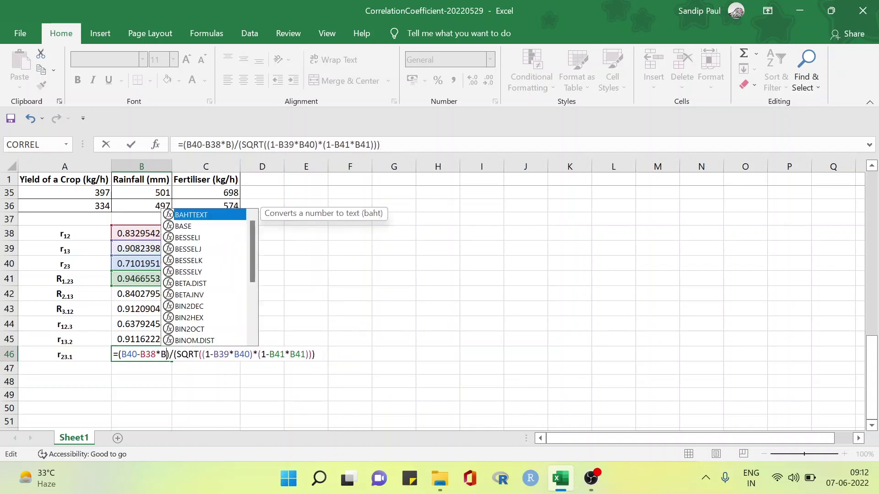
type("39")
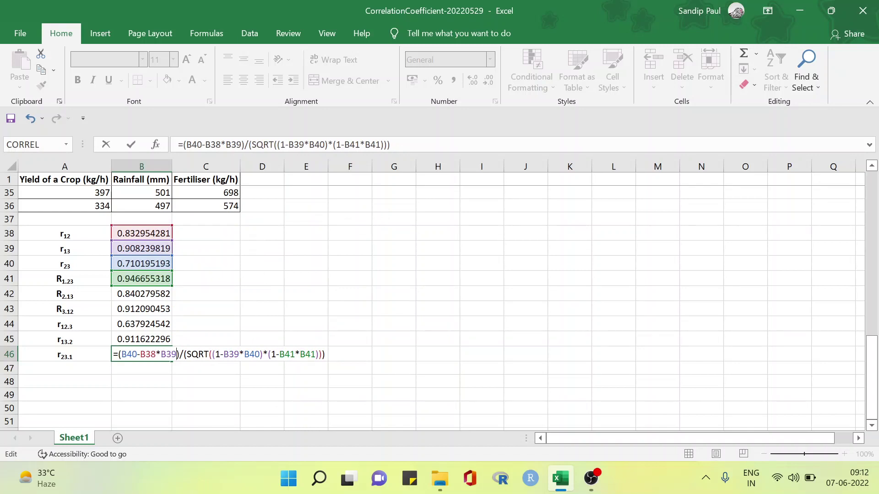
Change the first factor inside the square root of the B46 formula to (1-B38*B38)
left_click(240, 355)
key("BackSpace")
type("8")
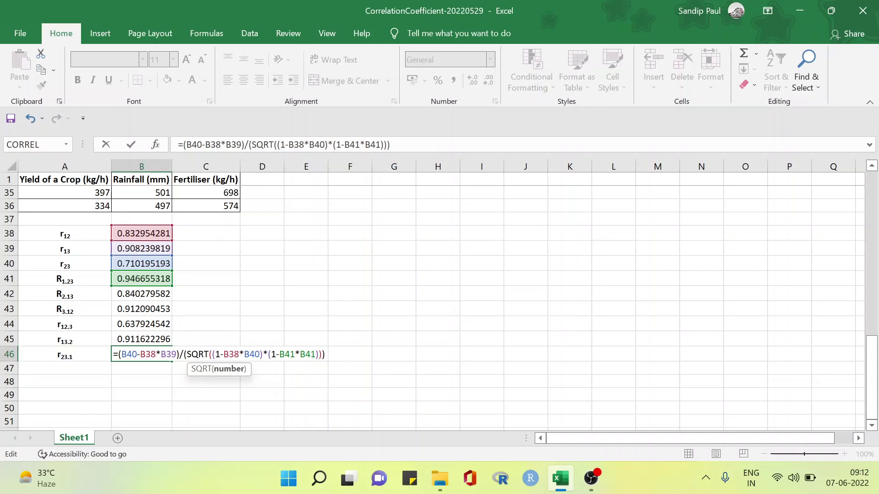
key("BackSpace")
key("BackSpace")
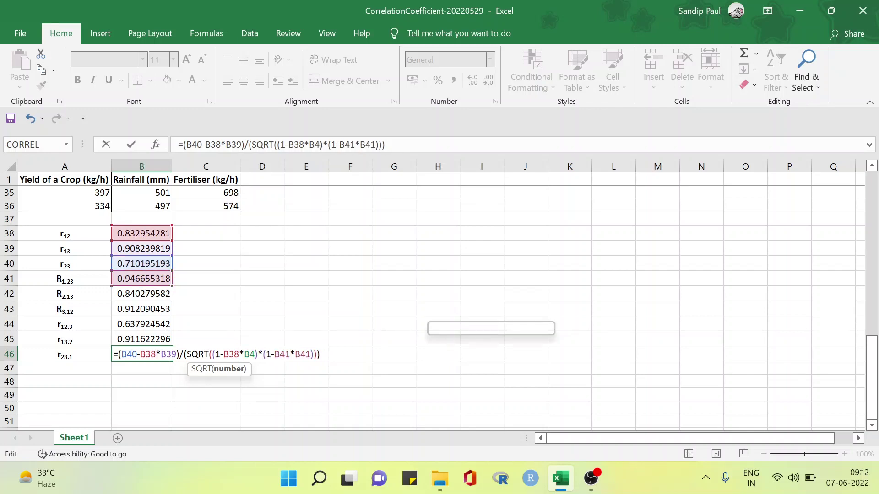
type("38")
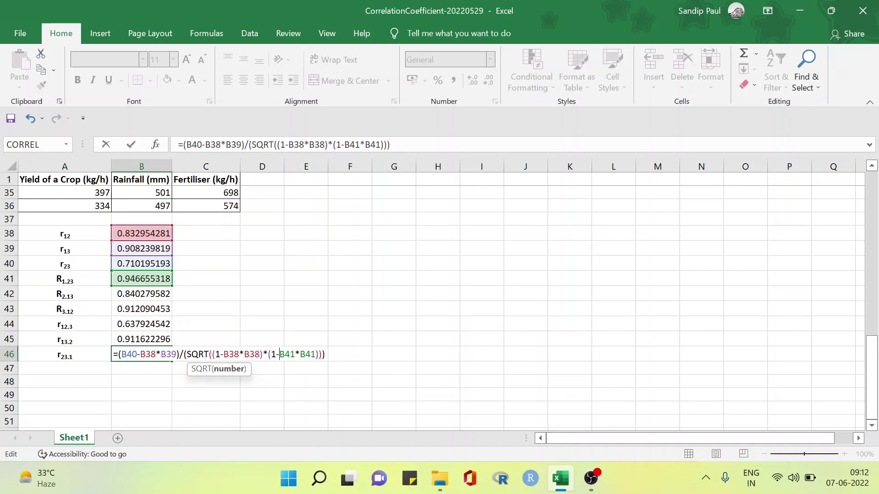
Change the second square-root factor of the B46 formula to (1-B39*B39) and commit the formula
key("BackSpace")
key("BackSpace")
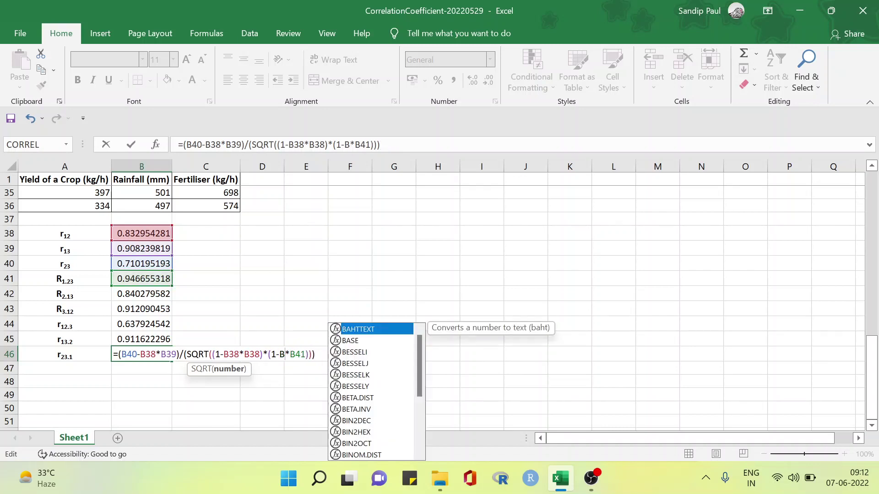
type("39")
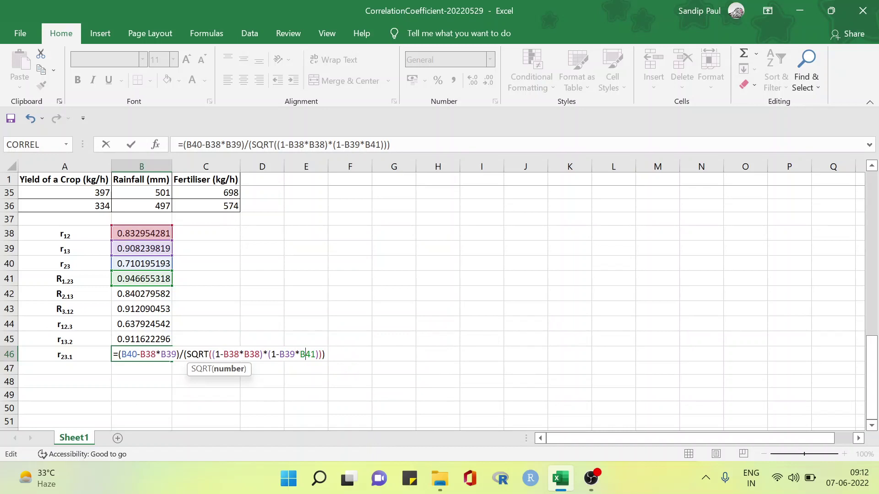
key("BackSpace")
key("BackSpace")
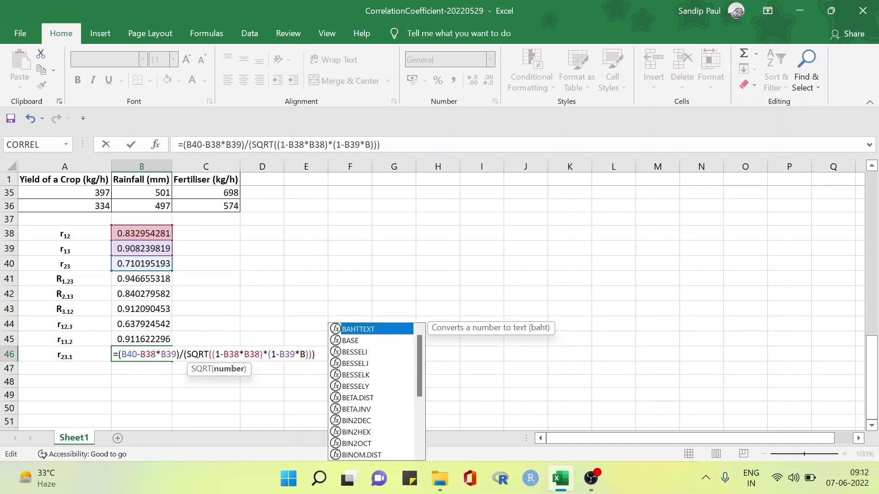
type("39")
key("Return")
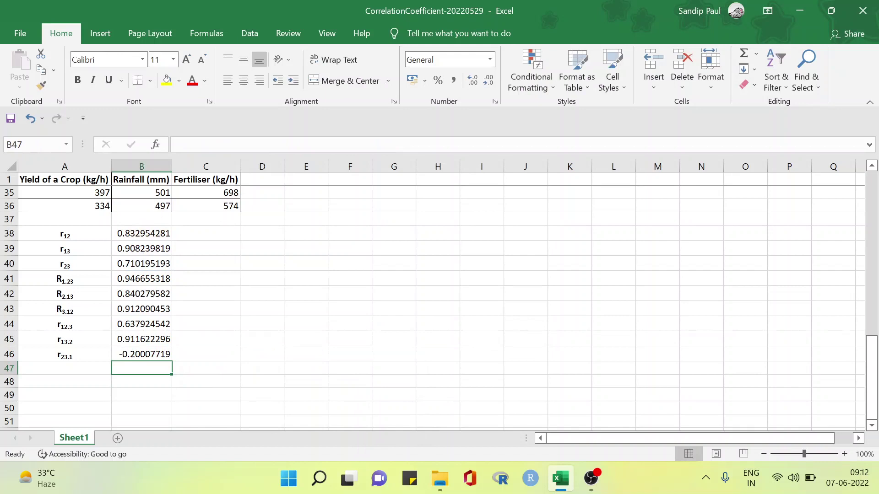